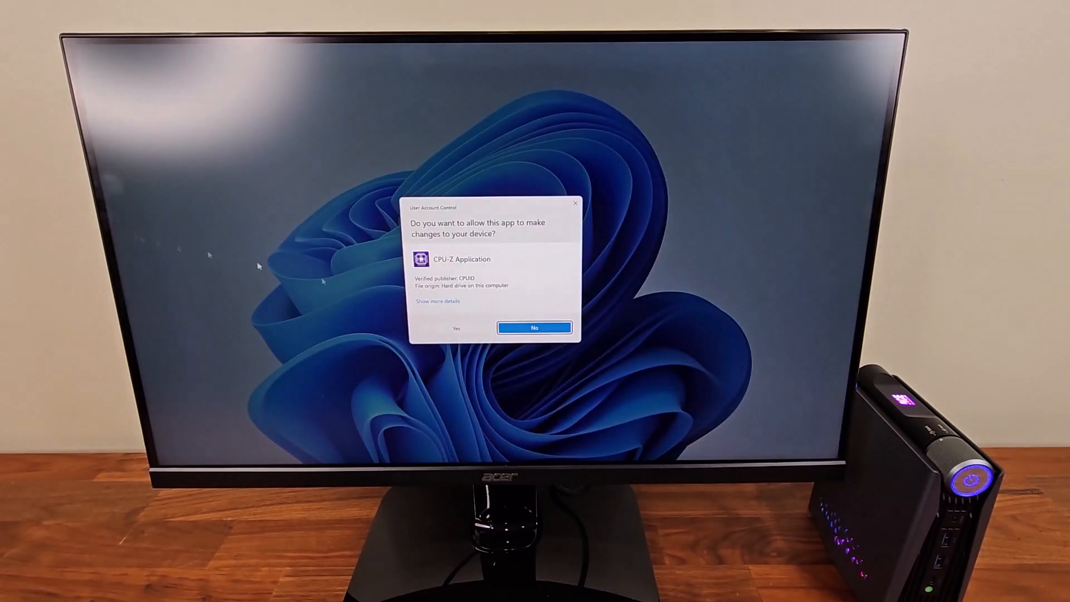
Step: Allow CPU-Z and Core Temp to run, place Core Temp beside CPU-Z, and show the Bench page
click(513, 373)
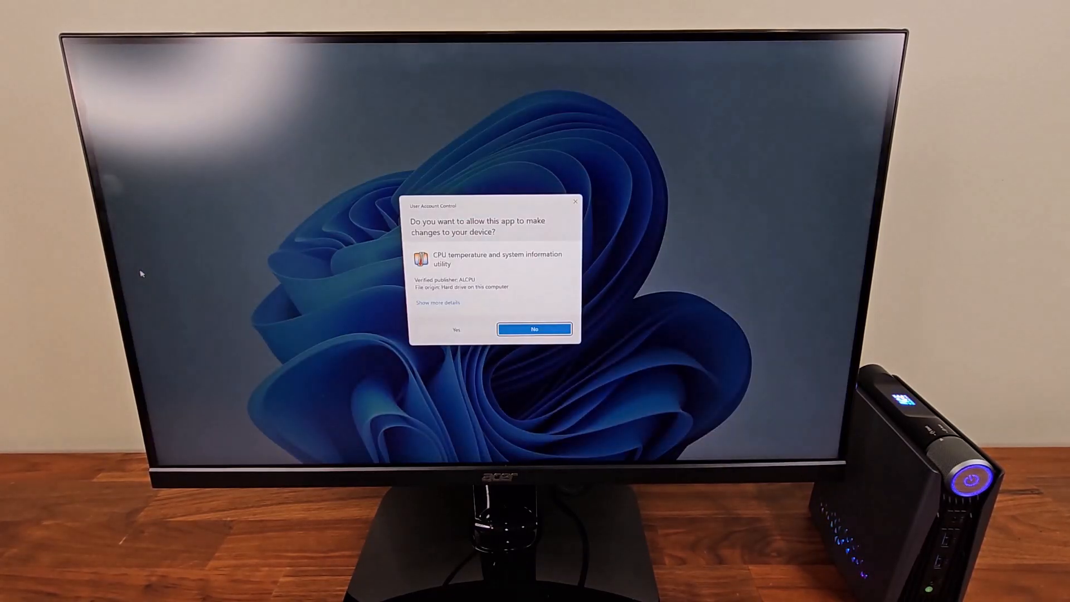
click(456, 331)
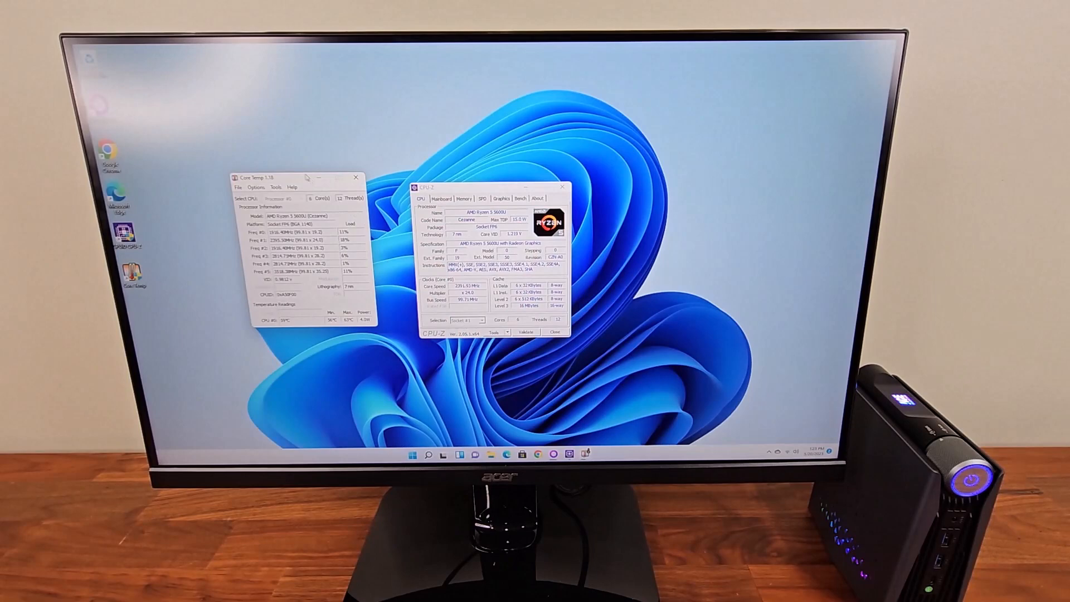
drag(306, 178, 340, 188)
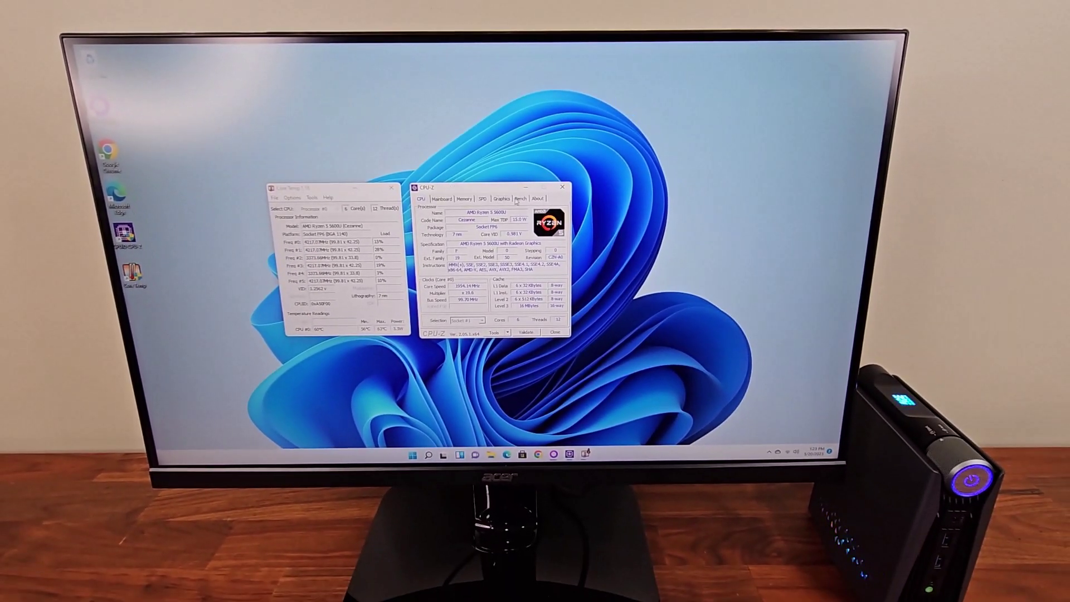
click(518, 200)
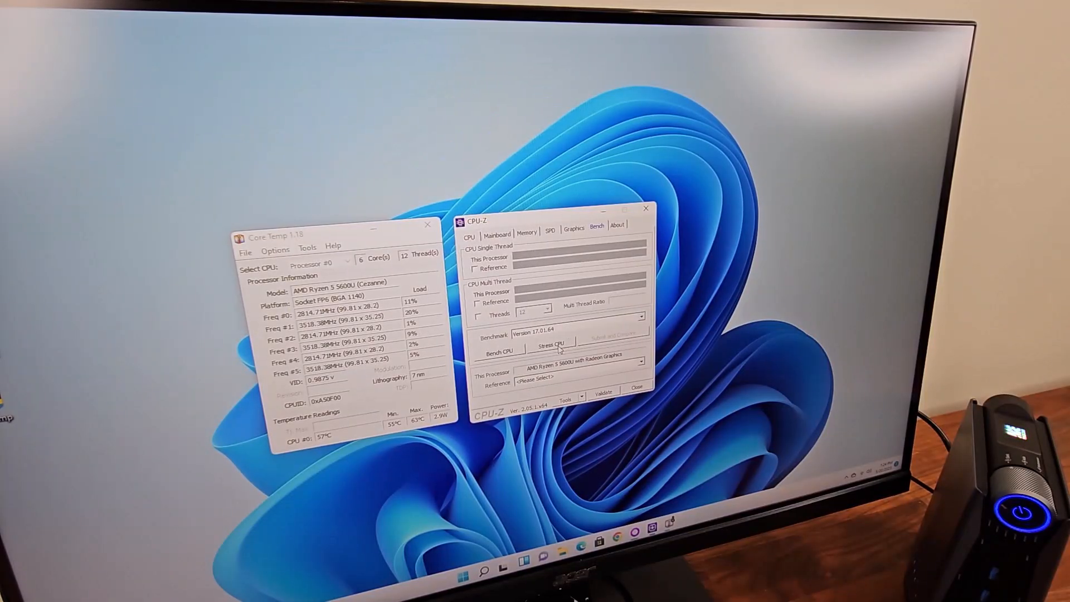
Step: Start Stress CPU so all Ryzen 5 5600U cores reach 100% load
click(559, 347)
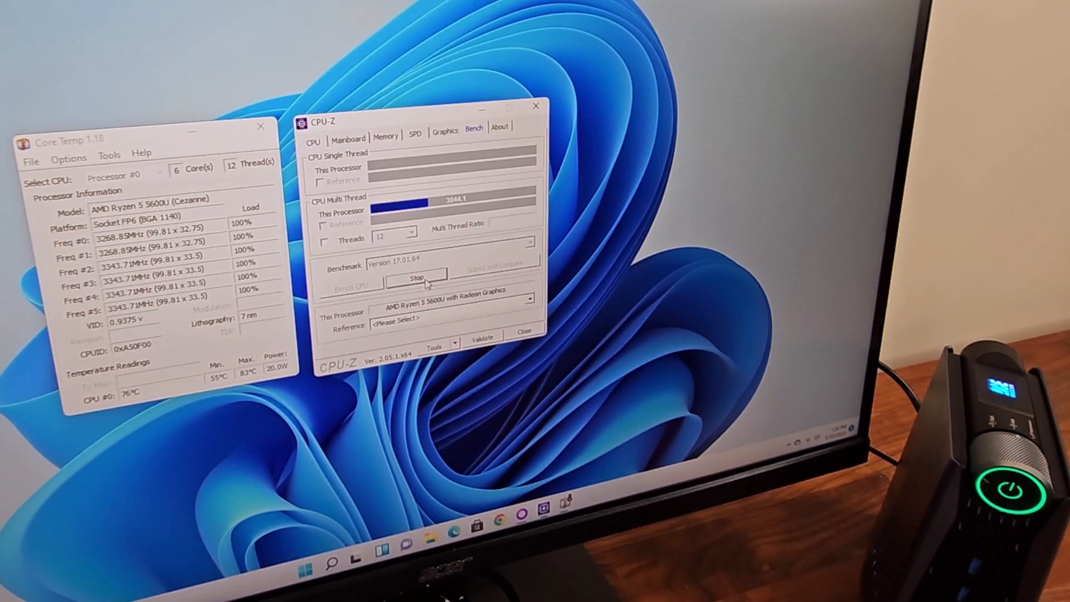
Step: Stop the CPU stress test so core loads drop from 100%
click(416, 279)
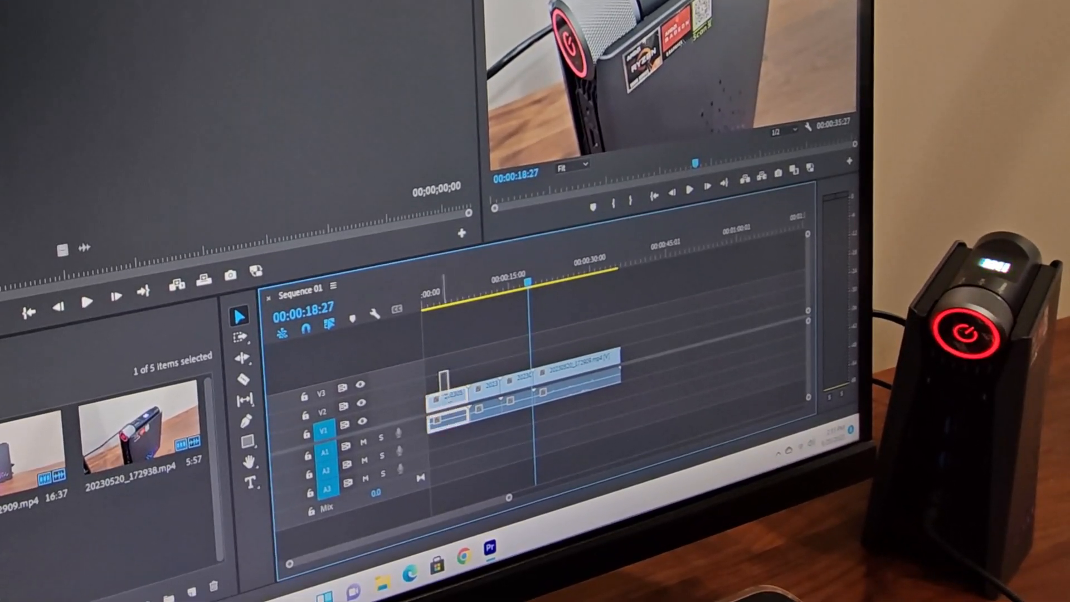
Step: Line up the clip with the playhead, play the 4K sequence, then scrub between 16 and 25 seconds
mouse_move(480, 376)
mouse_down()
mouse_move(519, 372)
mouse_move(583, 399)
mouse_up()
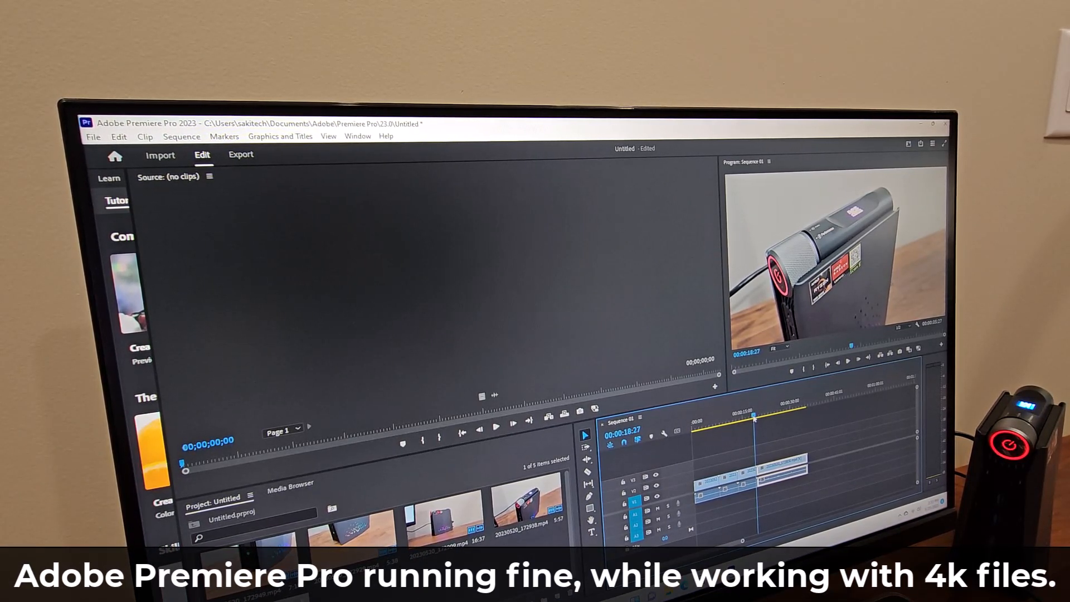
key(j)
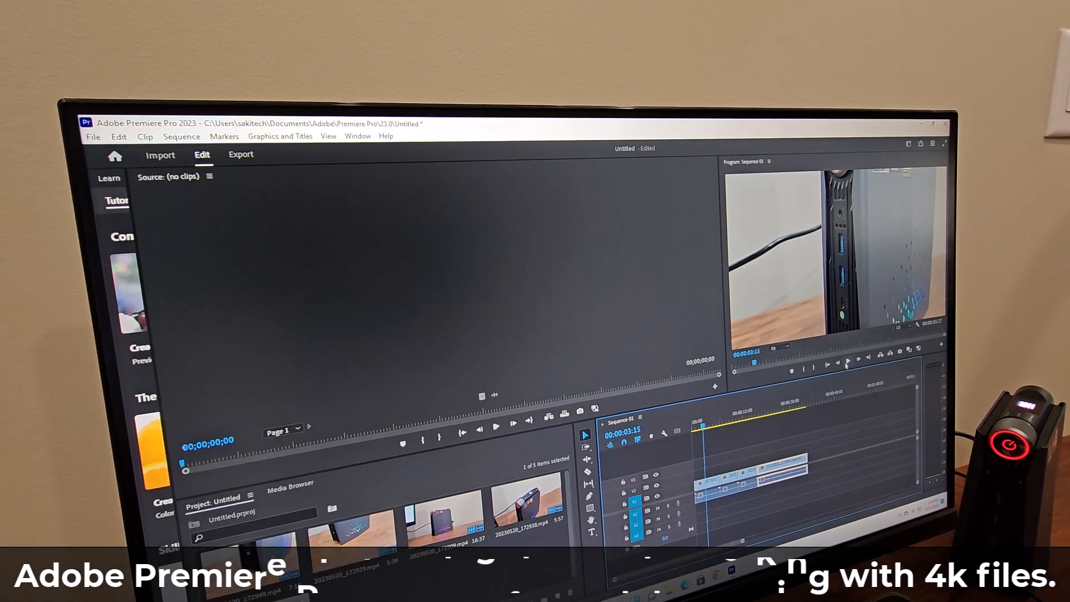
click(848, 364)
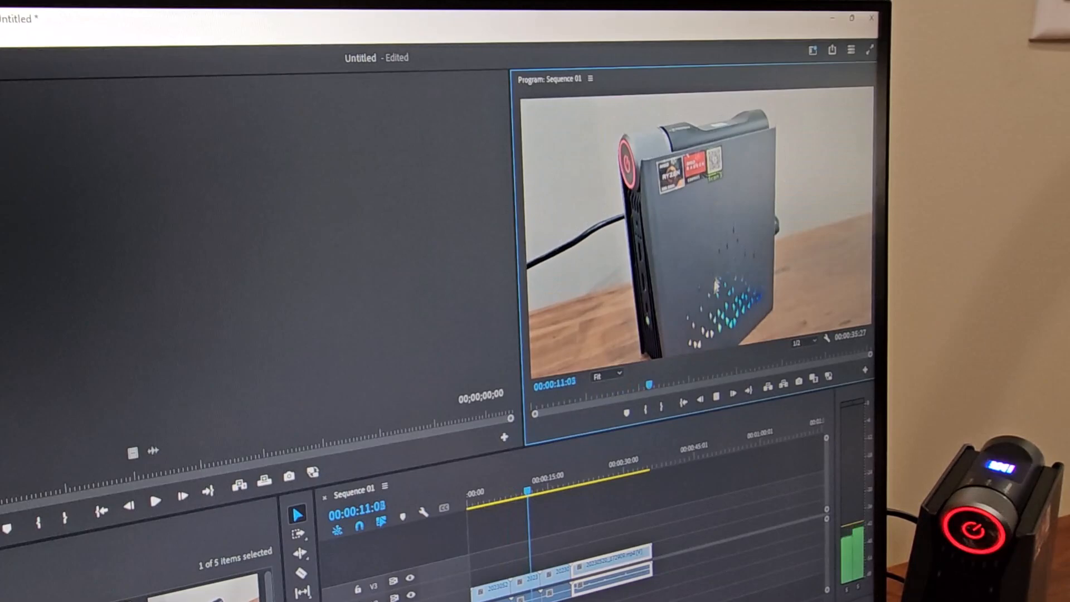
click(716, 405)
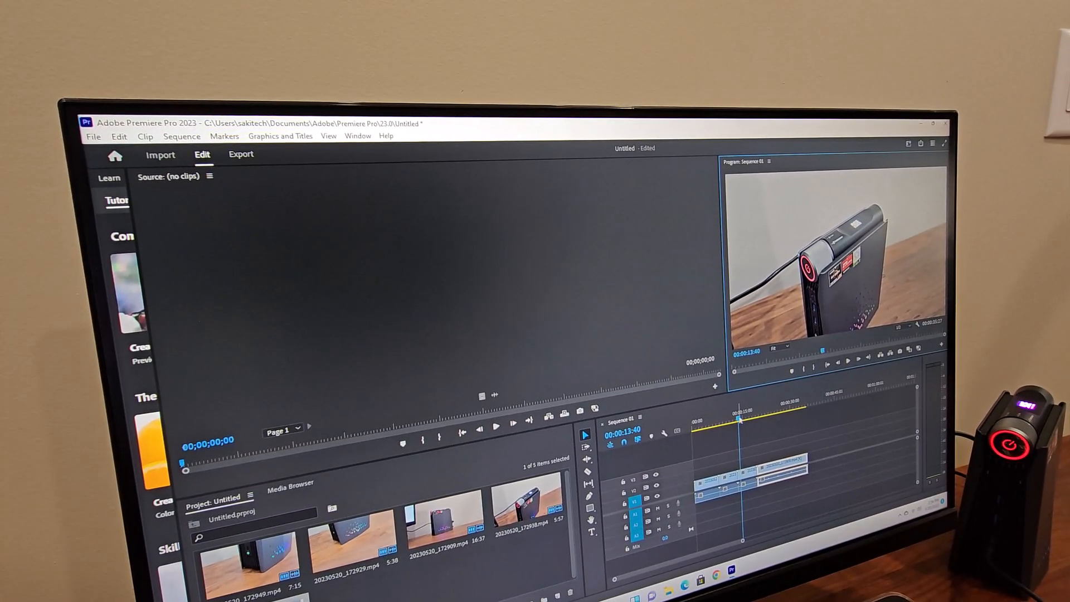
drag(740, 418, 778, 416)
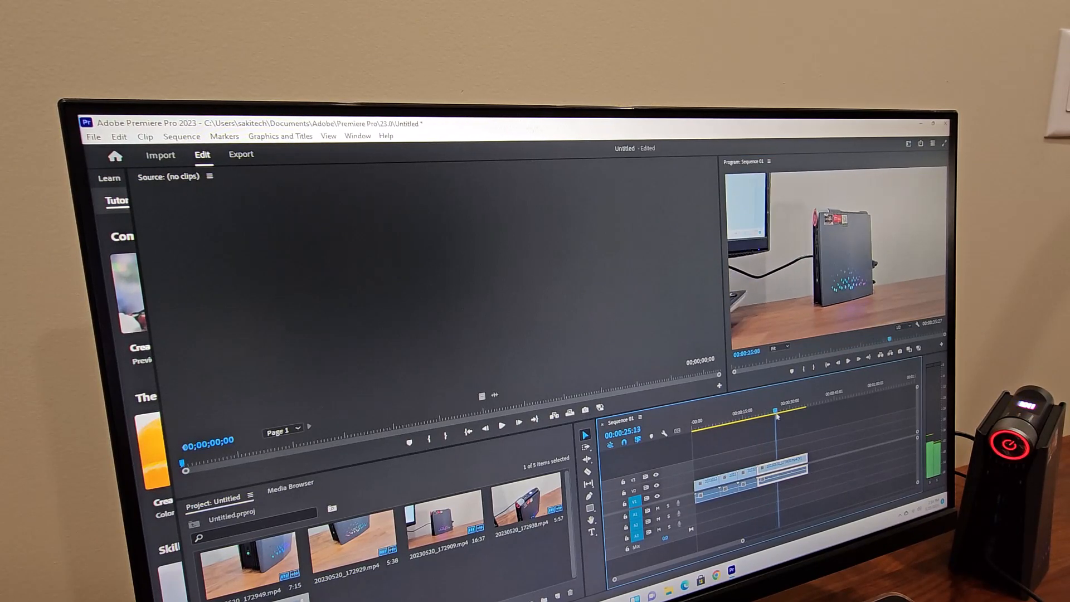
drag(780, 414, 750, 421)
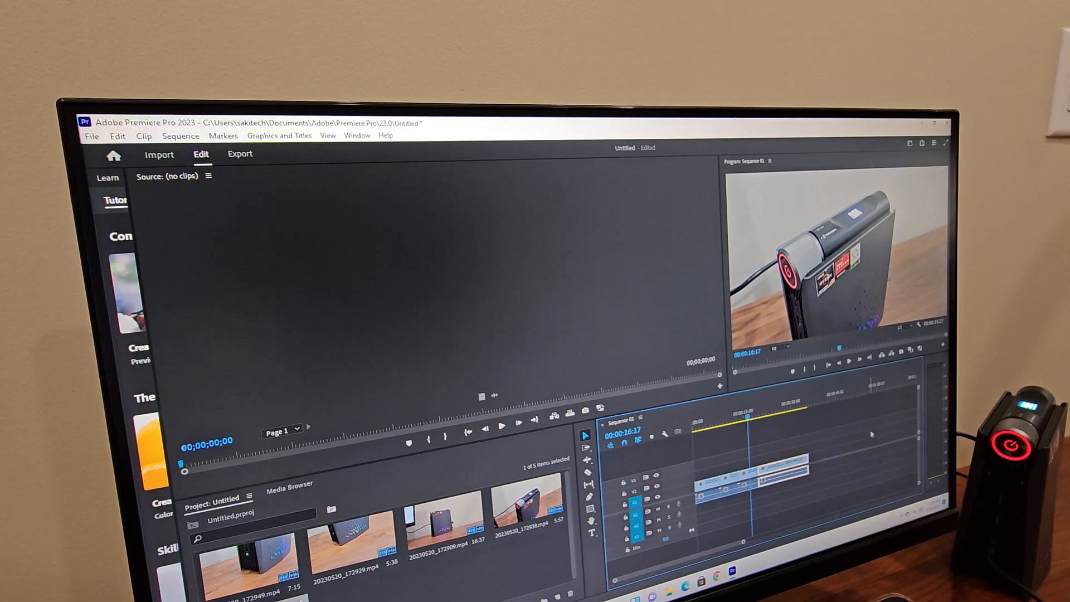
Step: Razor-cut the upper clip at 00:00:25:00, delete the piece after the cut, and return near 16 seconds
click(853, 368)
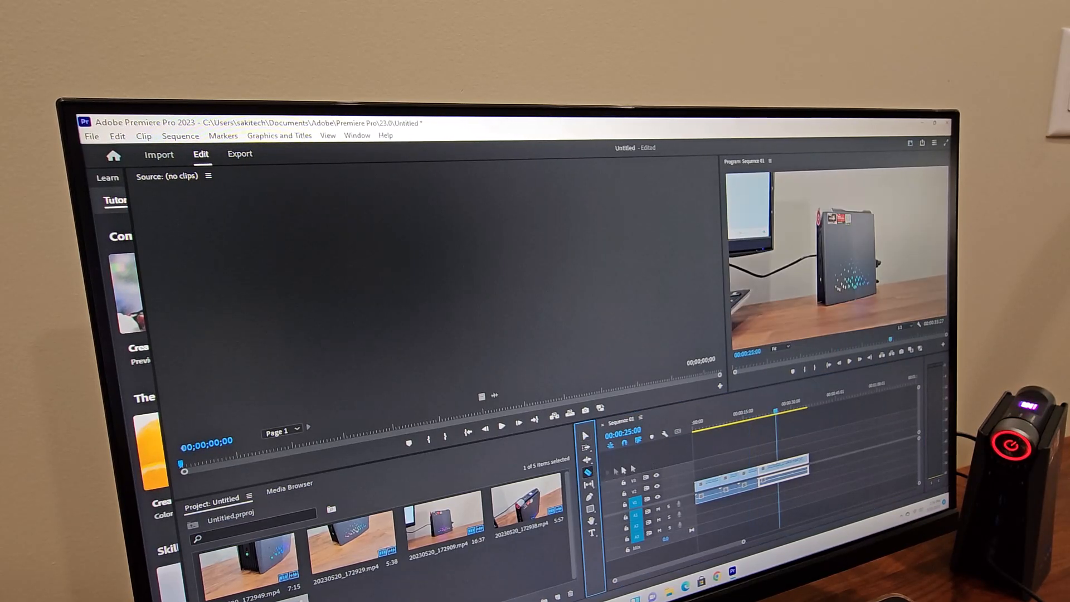
click(783, 467)
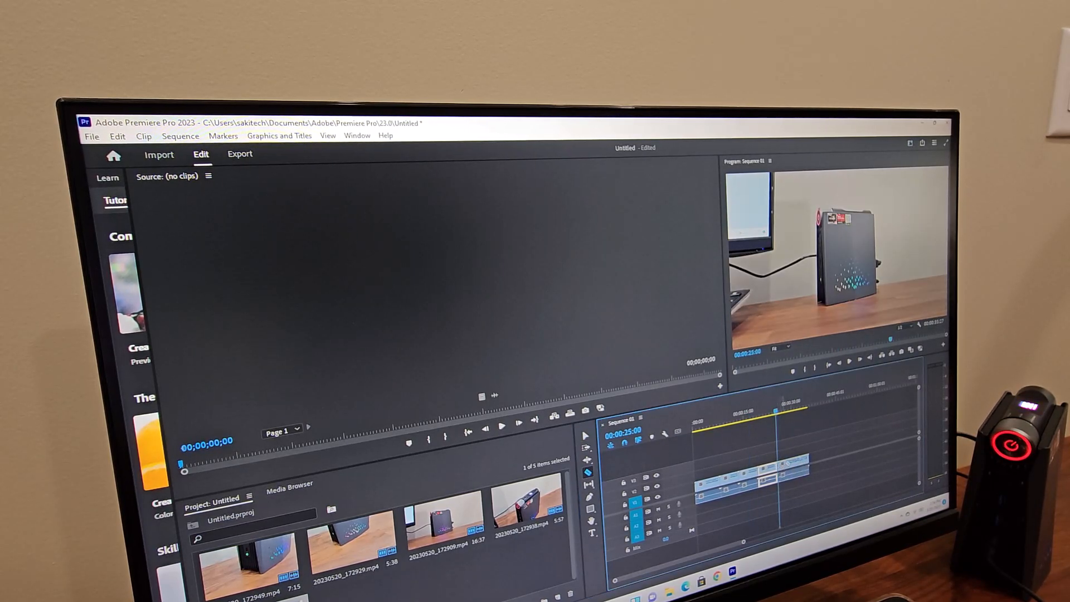
click(587, 436)
click(795, 473)
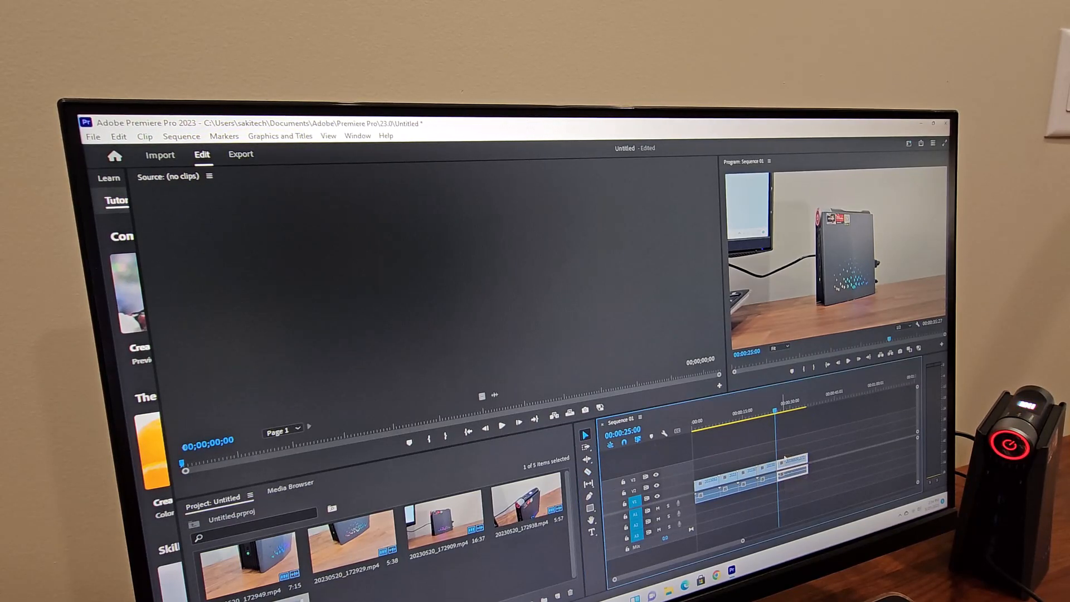
key(Delete)
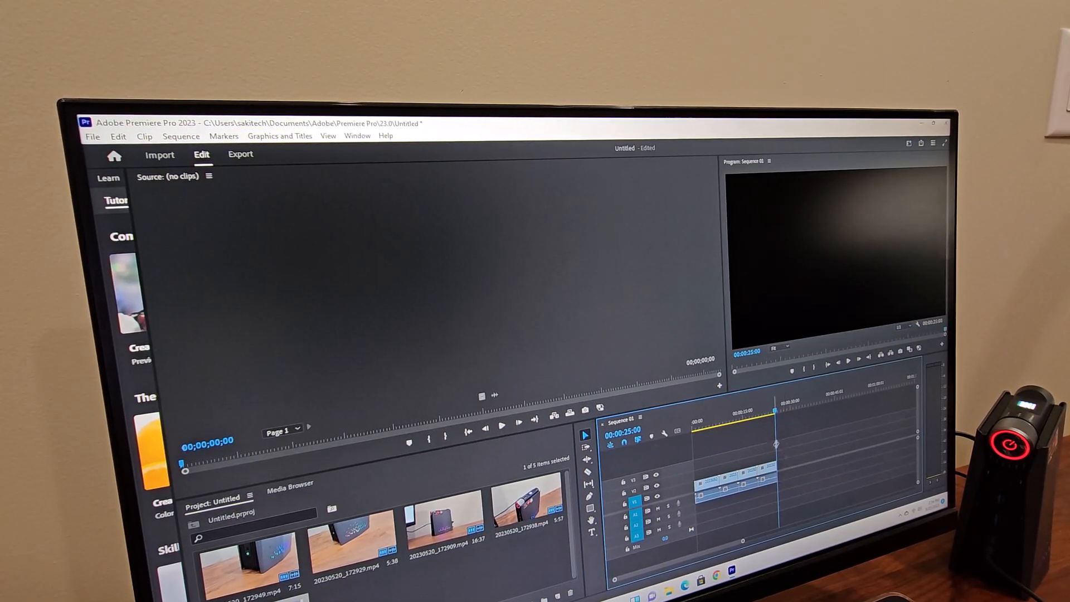
click(749, 422)
drag(749, 424, 706, 427)
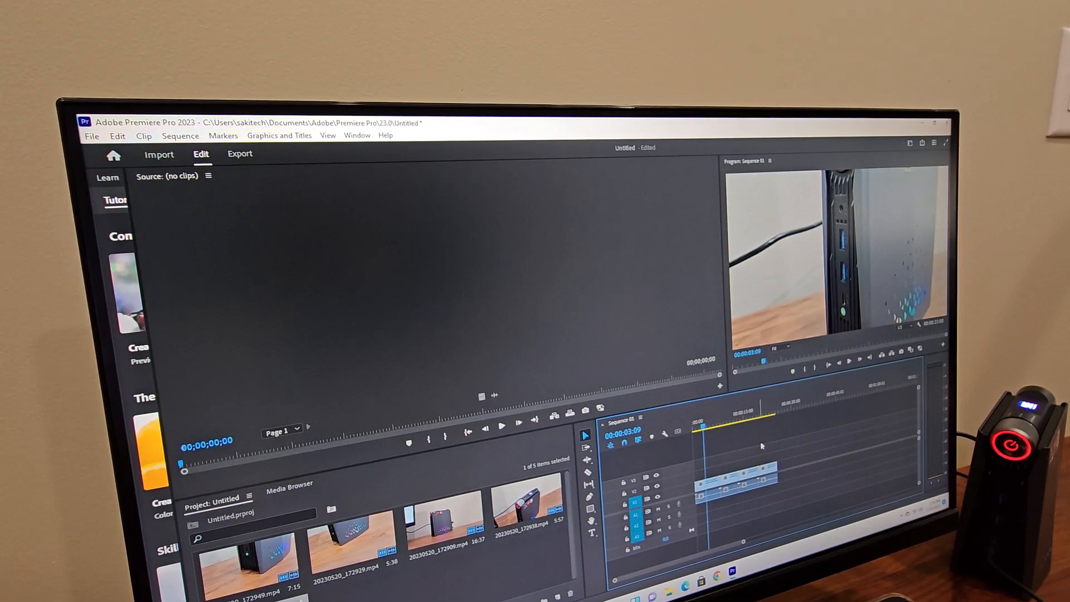
Step: Play the trimmed sequence from near its start in the Program Monitor
key(space)
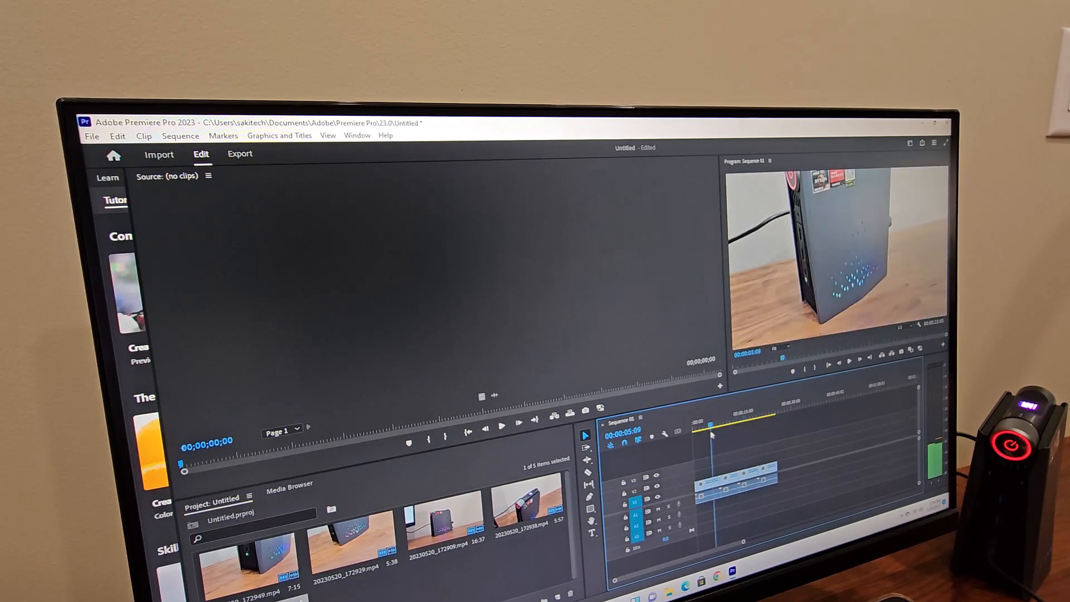